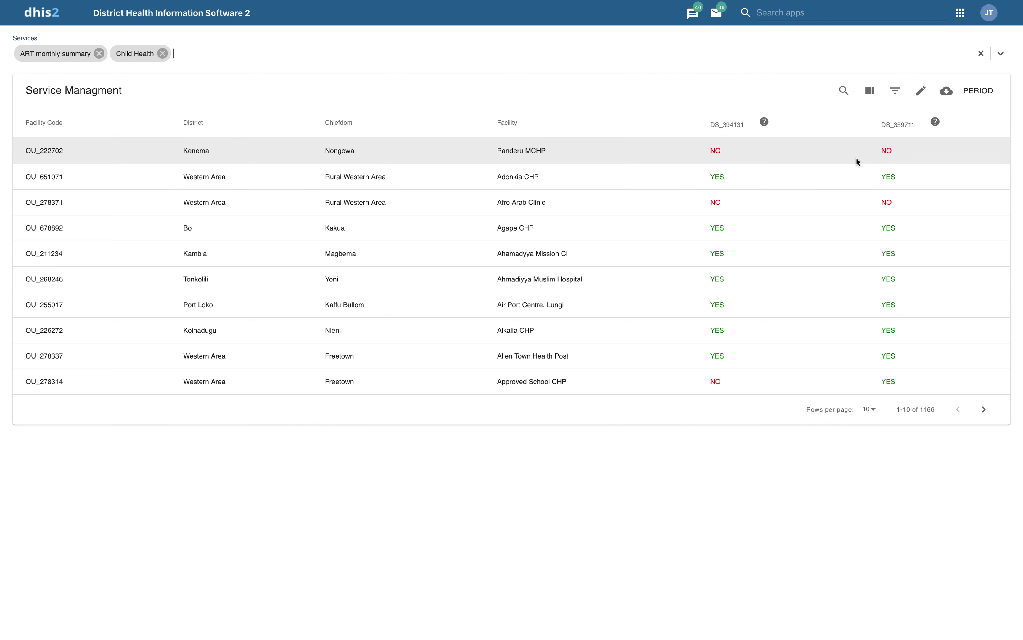
Step: Search the service table for "bombali", clear the search text and close the search
left_click(843, 91)
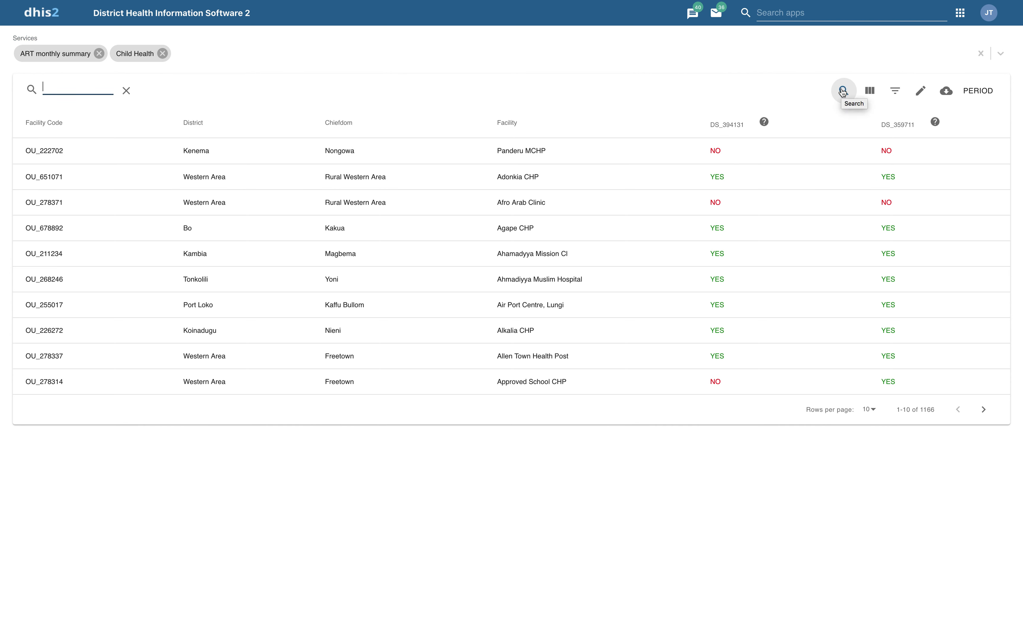
type("bo")
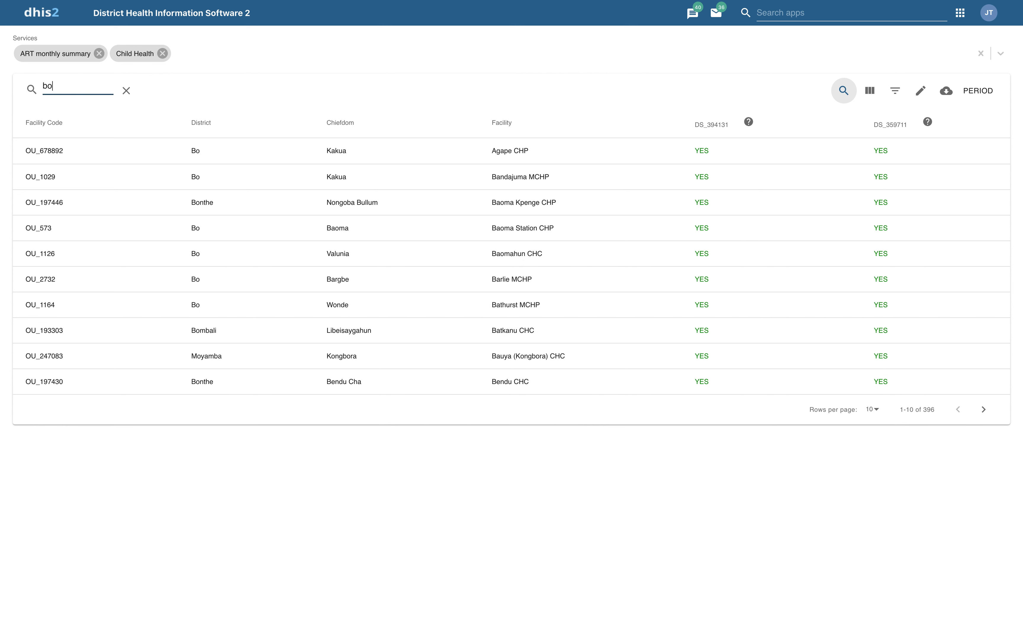
type("mbali")
key("BackSpace")
key("BackSpace")
key("BackSpace")
key("BackSpace")
key("BackSpace")
key("BackSpace")
key("BackSpace")
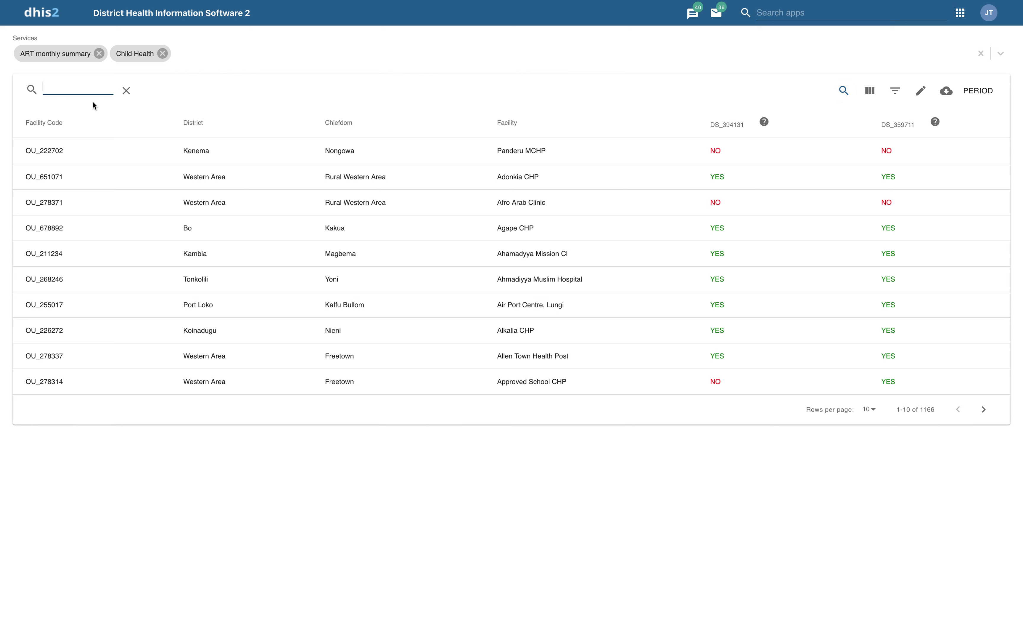
left_click(127, 90)
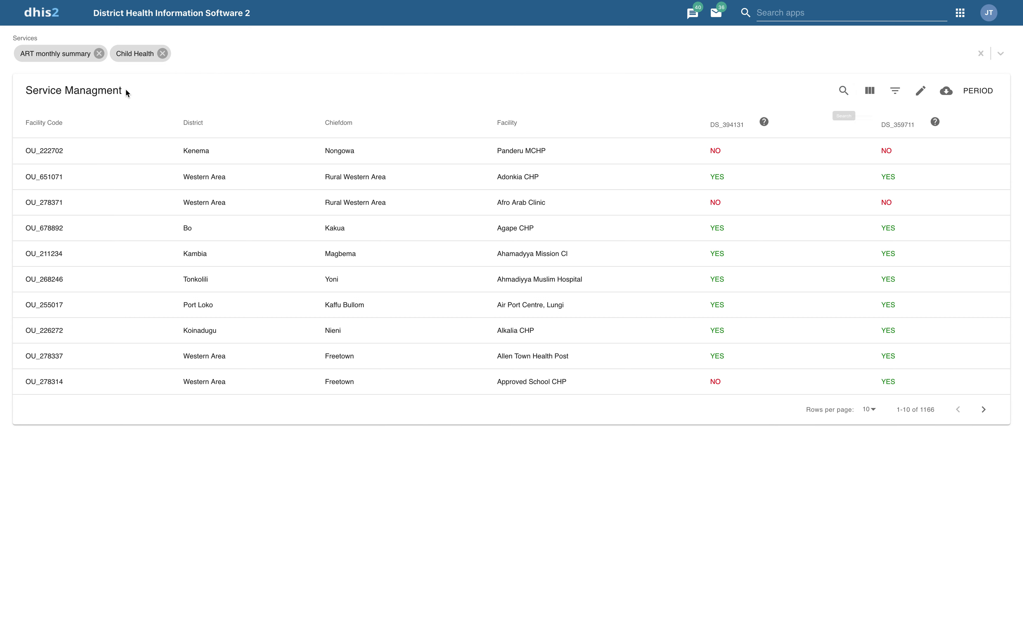
Step: Review which columns of the service table can be shown or hidden
left_click(870, 91)
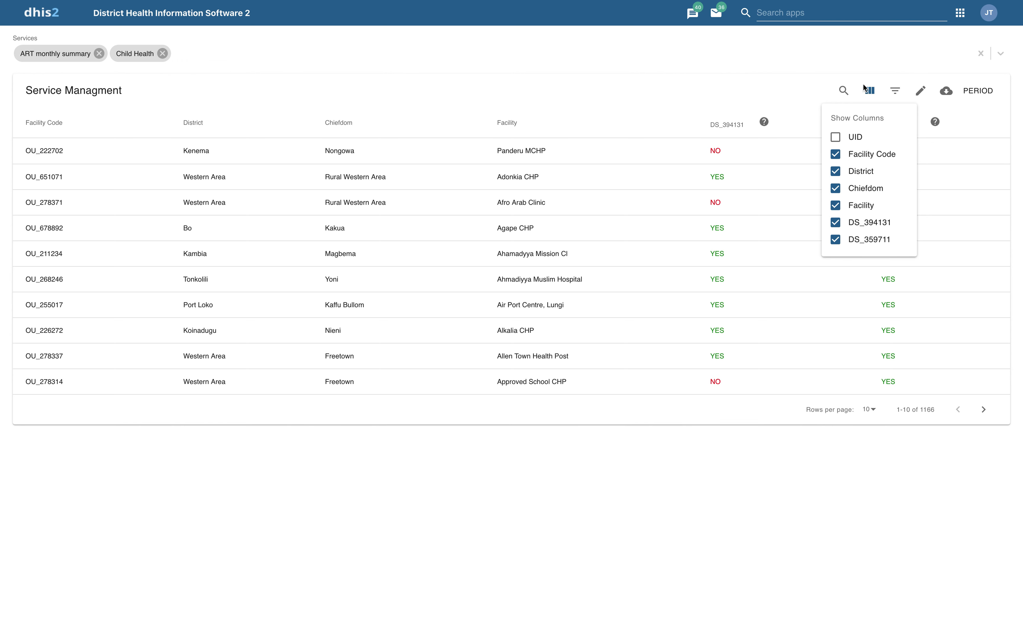
left_click(870, 91)
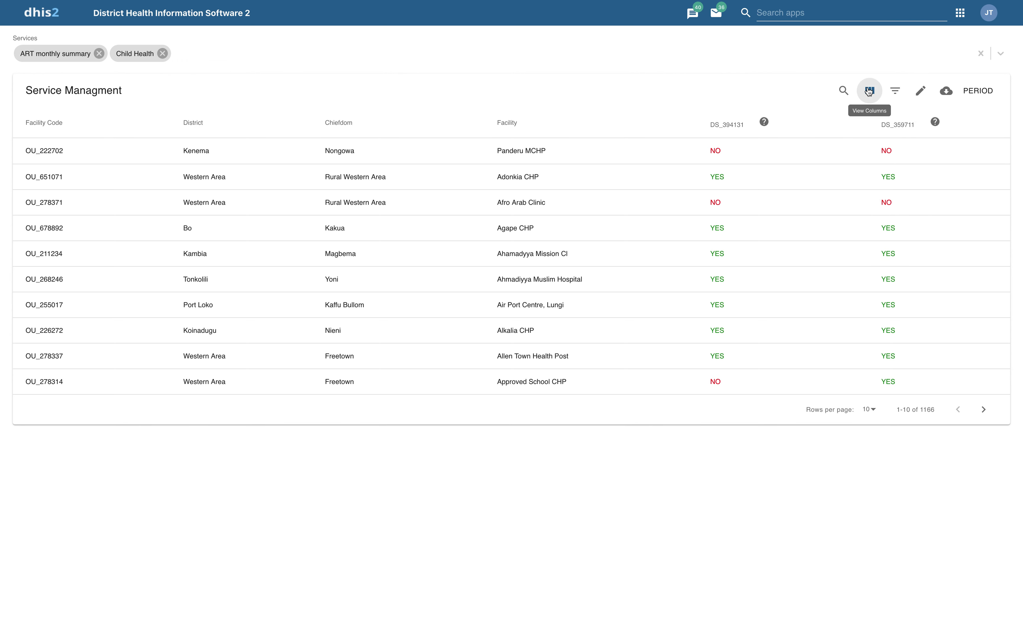
Step: Filter the facilities by the Bombali district and reset the district filter to All
left_click(894, 93)
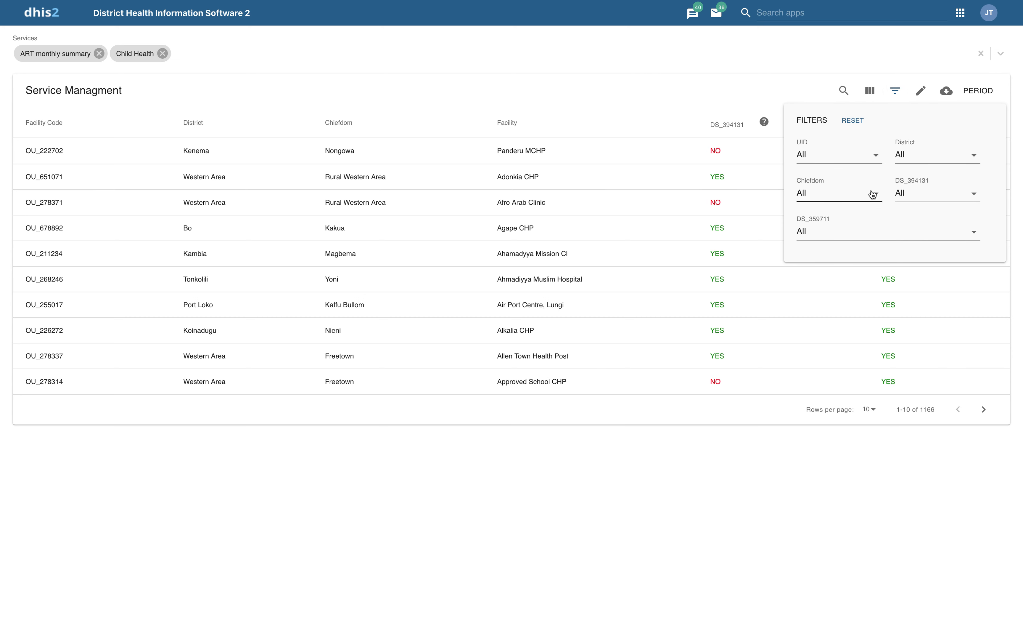
left_click(912, 159)
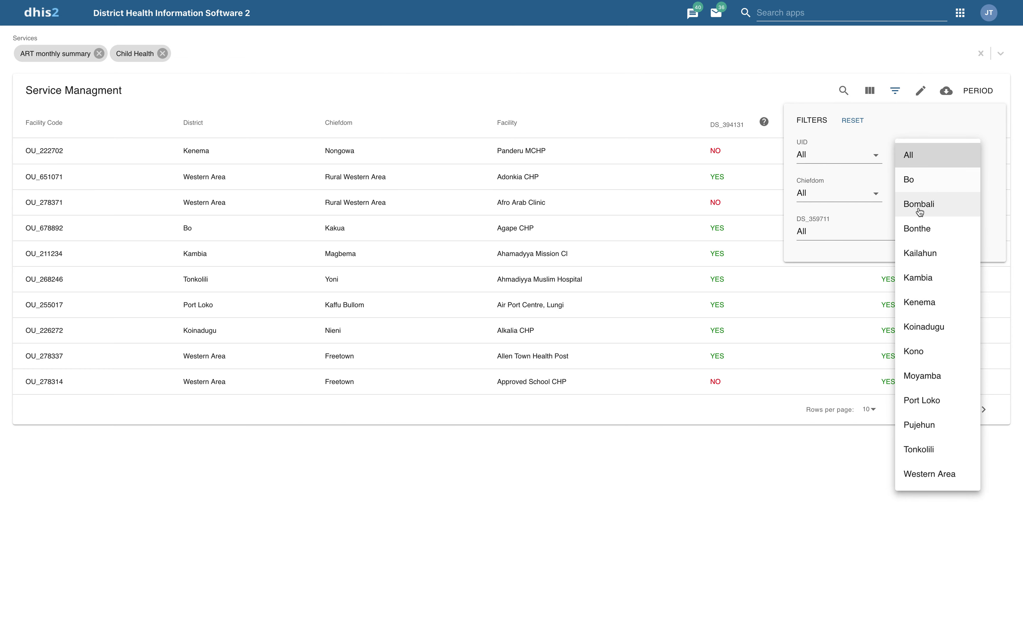
left_click(918, 204)
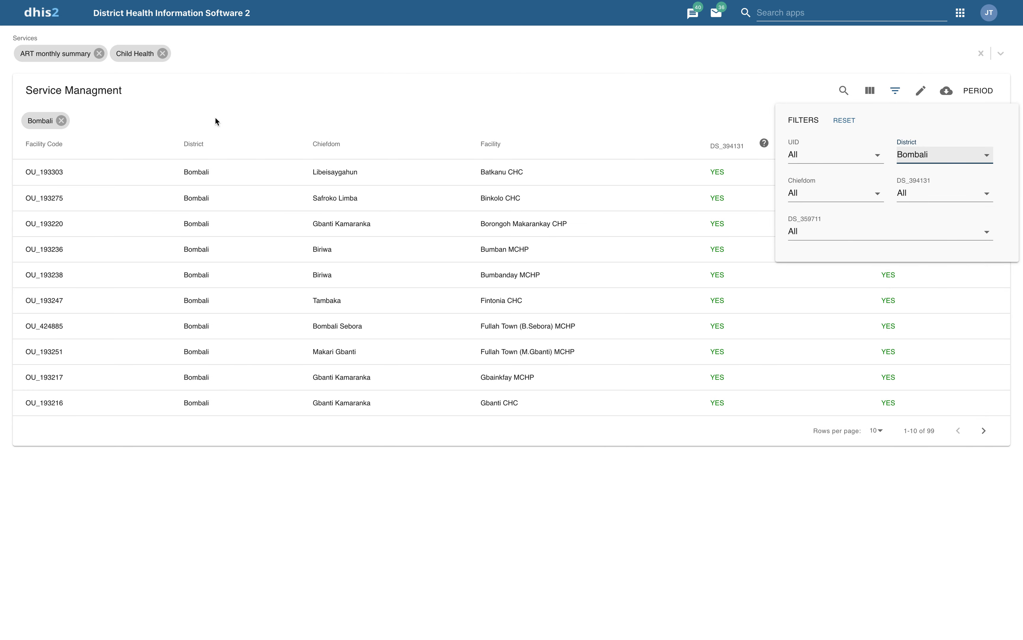
left_click(925, 155)
left_click(909, 157)
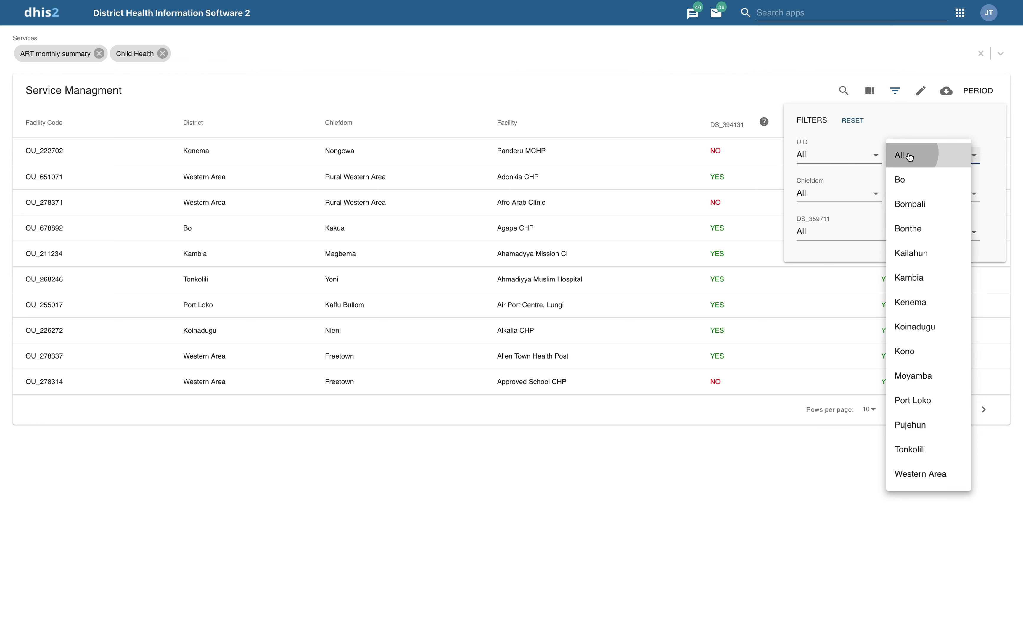
left_click(720, 85)
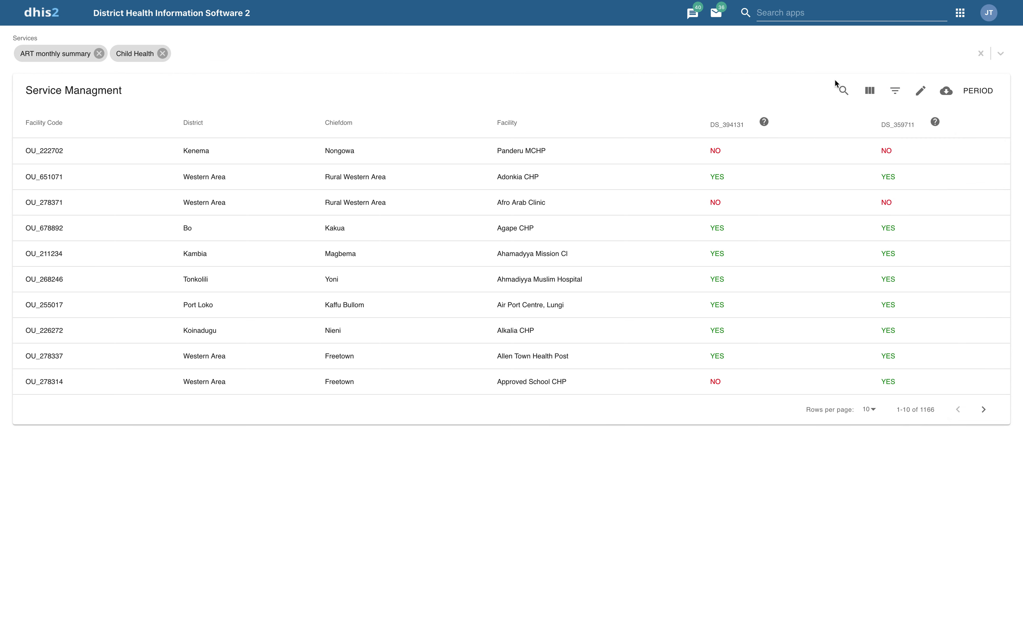
Step: Enable service editing and set both DS_394131 and DS_359711 to YES for Panderu MCHP
left_click(921, 91)
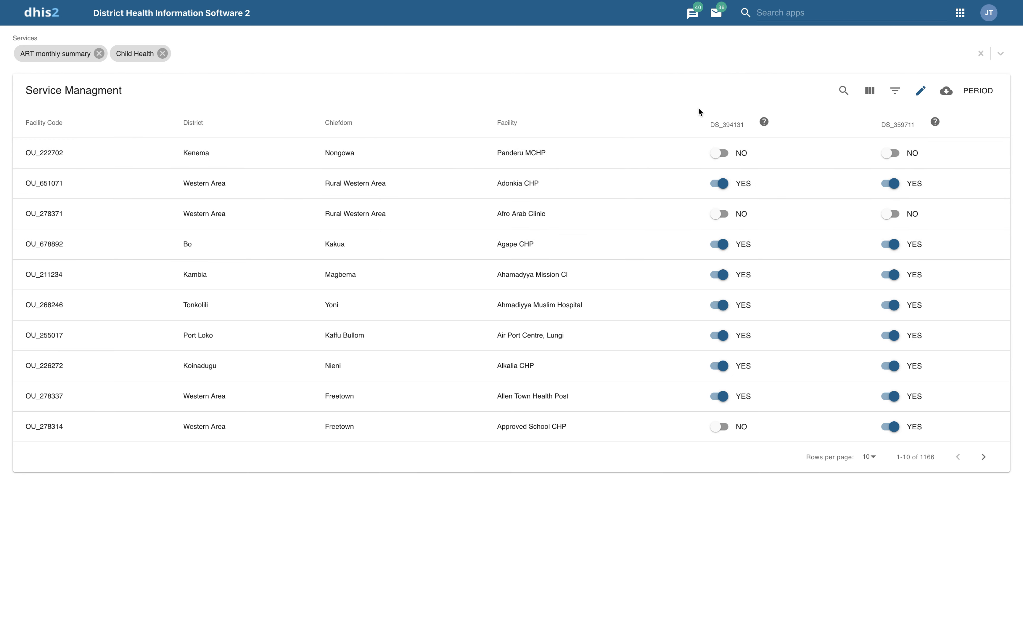
mouse_move(765, 121)
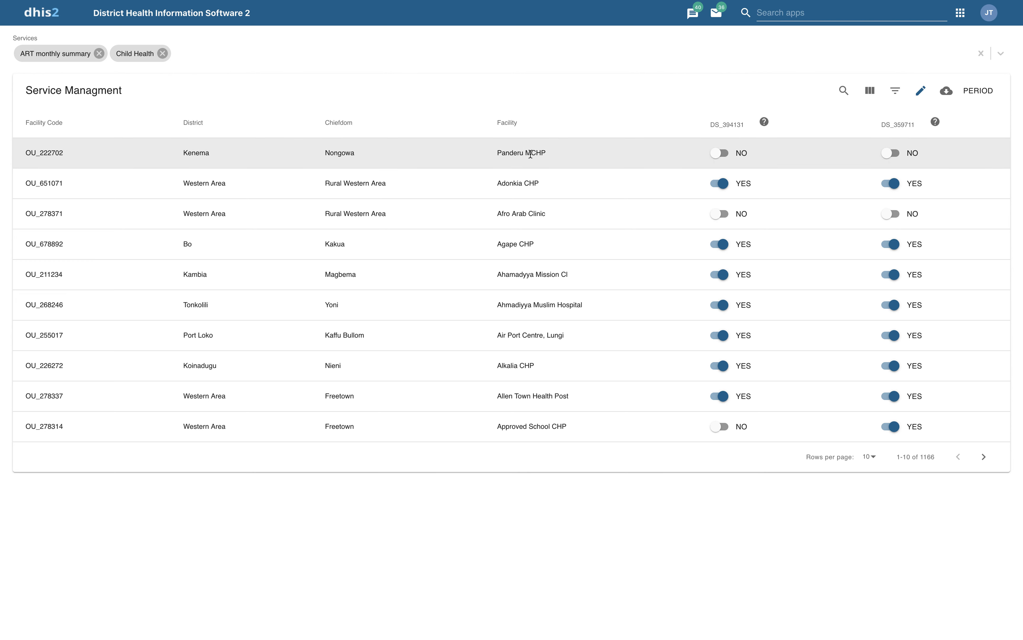
left_click(718, 154)
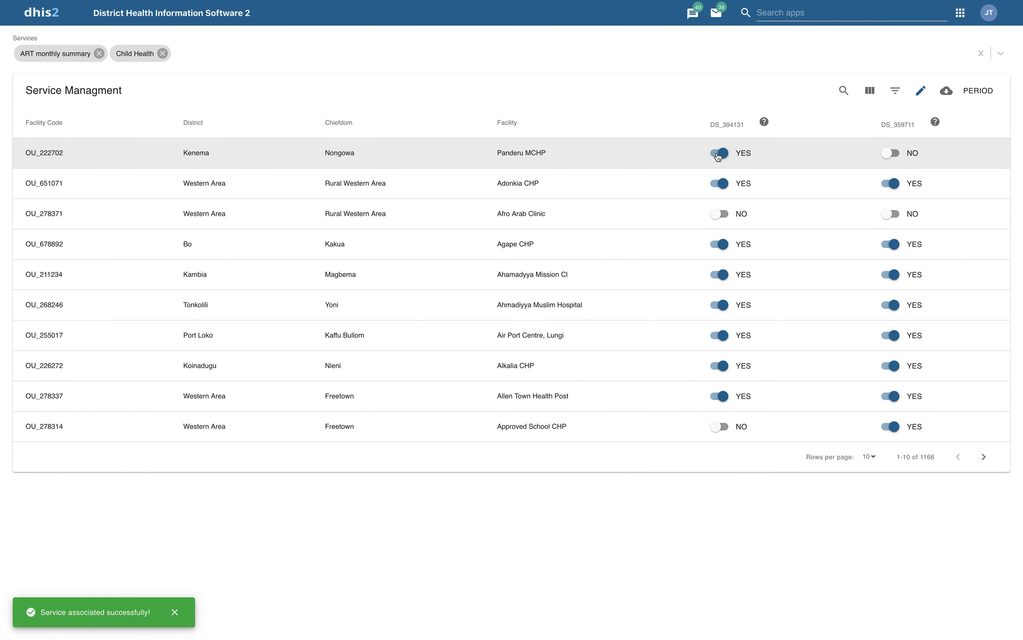
left_click(886, 155)
Step: Set DS_359711 and DS_394131 back to NO for Panderu MCHP and leave service editing
left_click(891, 157)
left_click(721, 153)
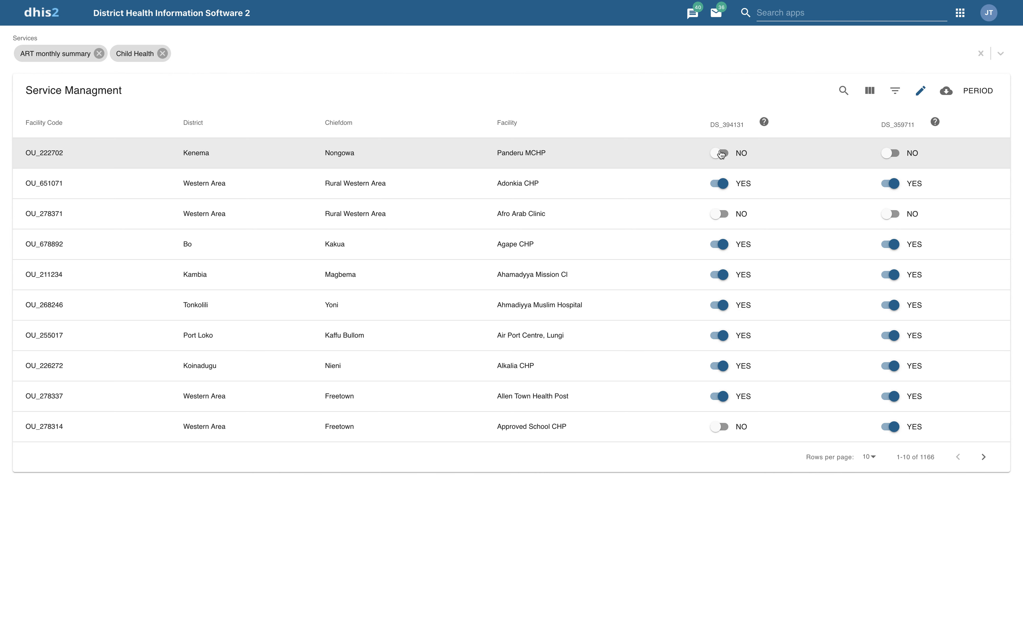
scroll(799, 245, "down", 1)
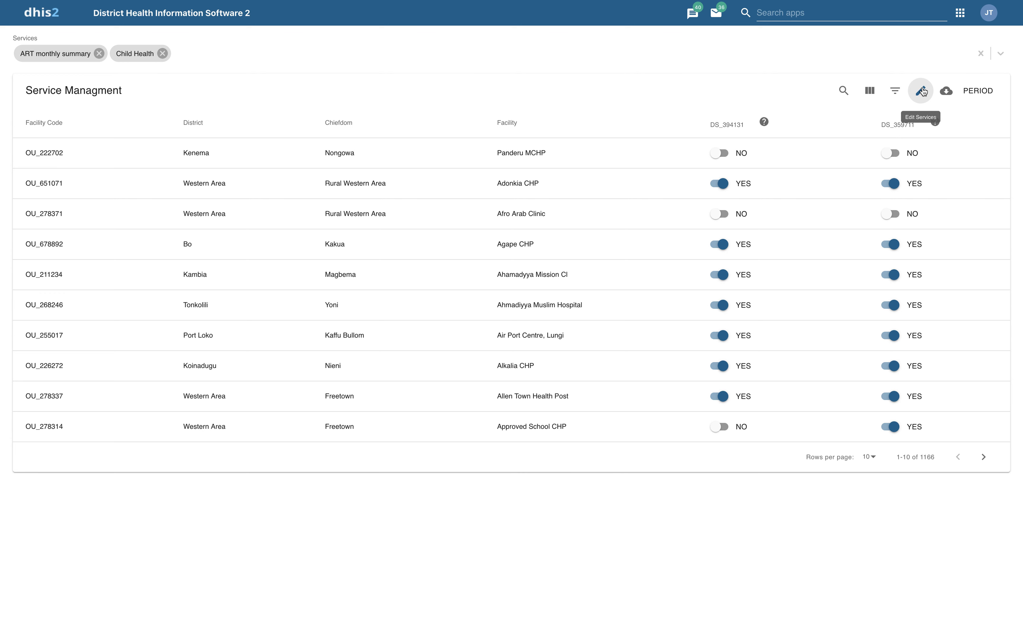
left_click(922, 91)
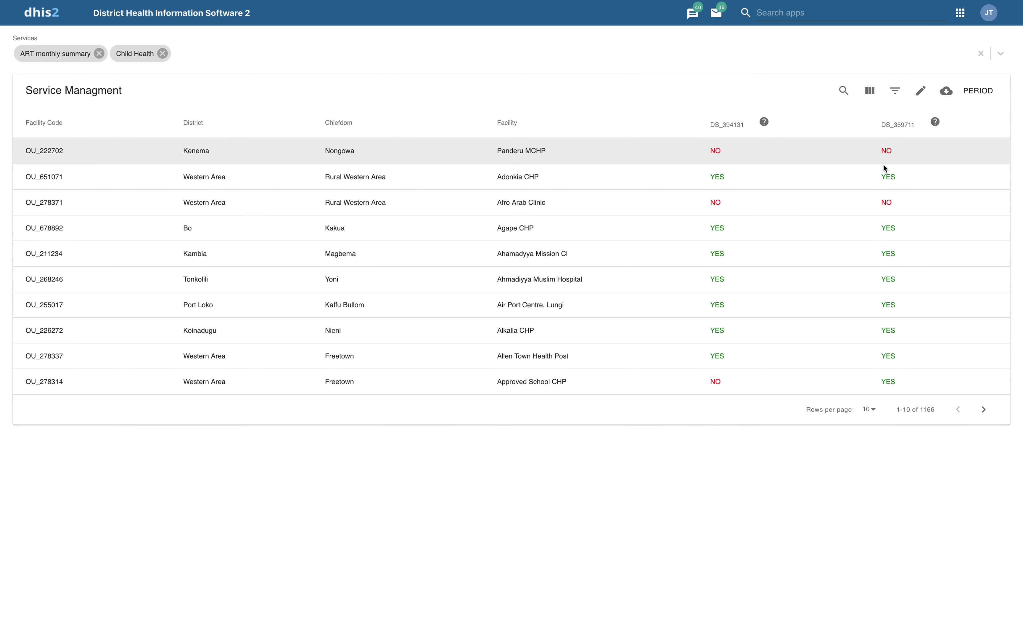
Step: Export the service table as an XLSX file
left_click(947, 91)
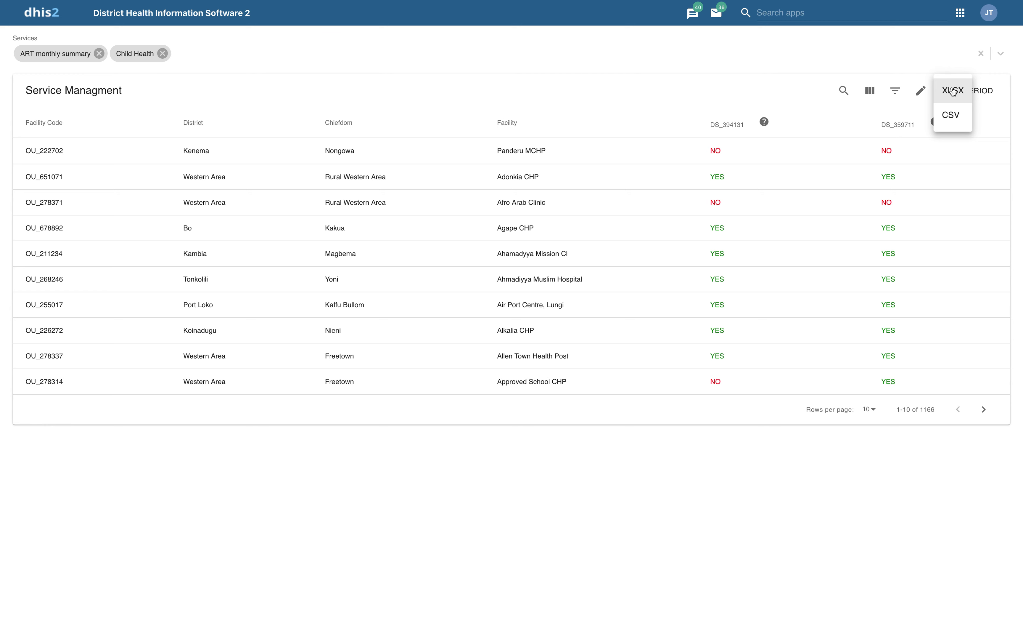
left_click(953, 91)
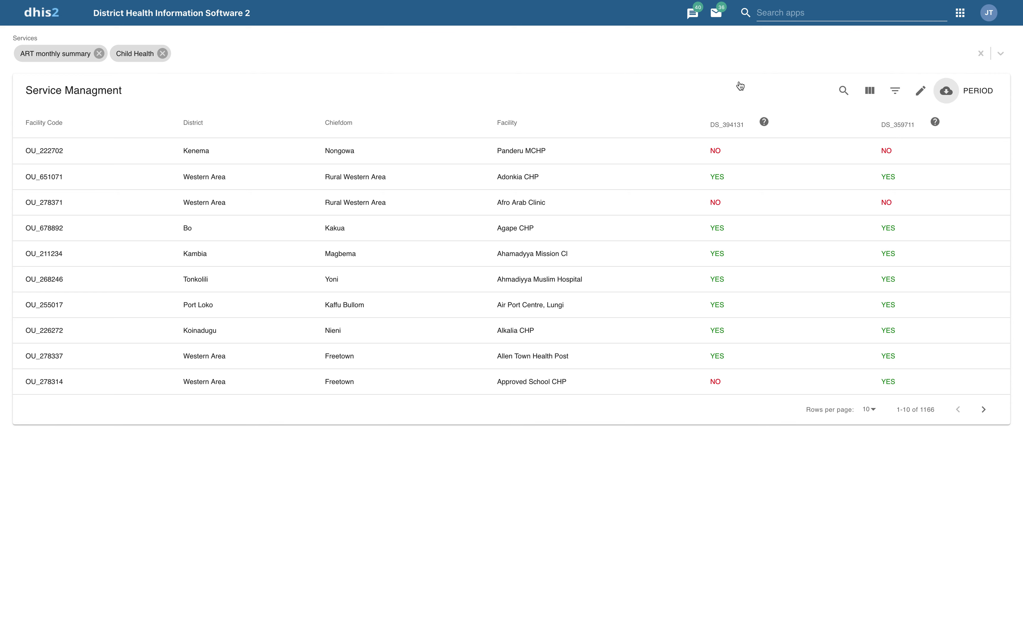
left_click(676, 228)
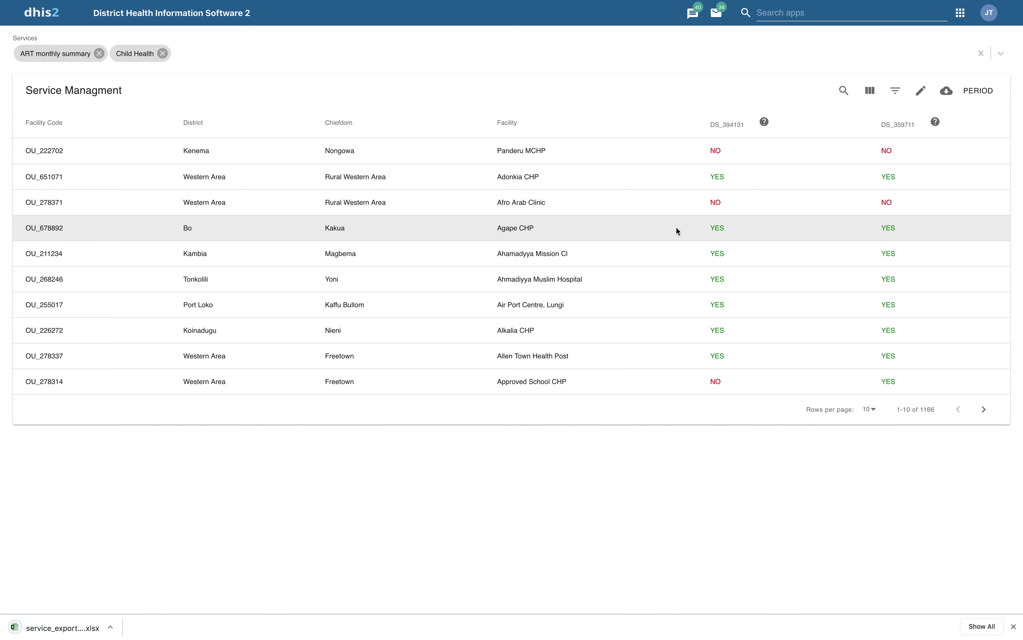
key("ctrl+Right")
key("ctrl+Right")
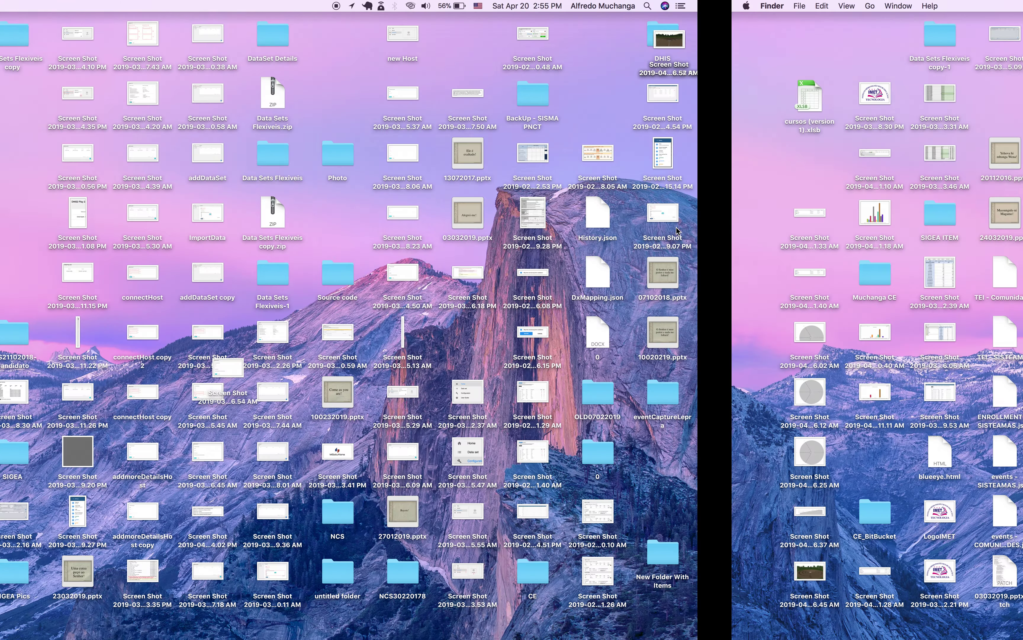
key("ctrl+Left")
key("ctrl+Left")
key("ctrl+Left")
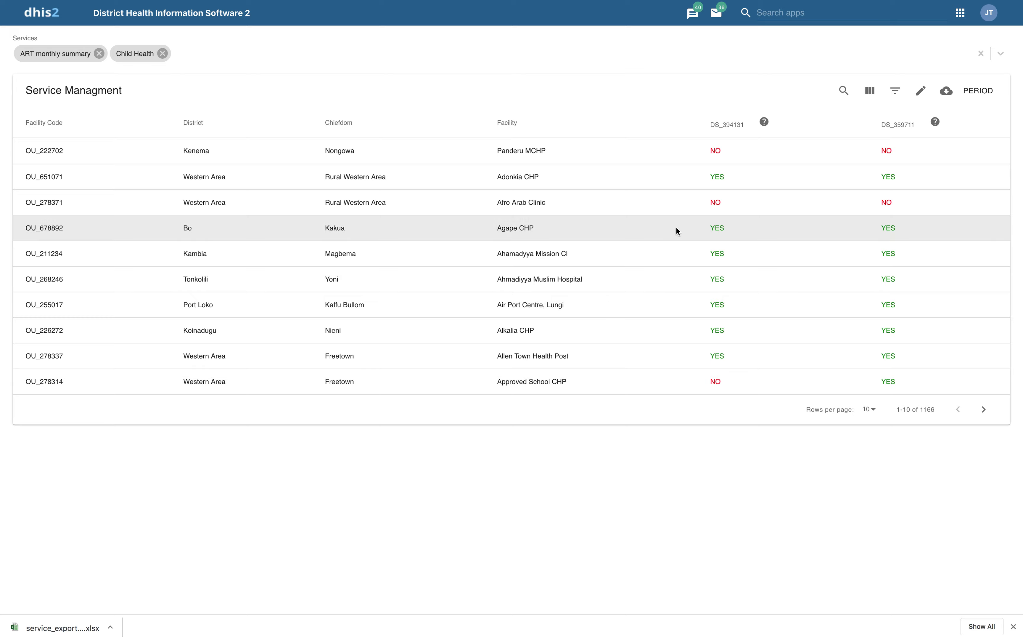
key("ctrl+Right")
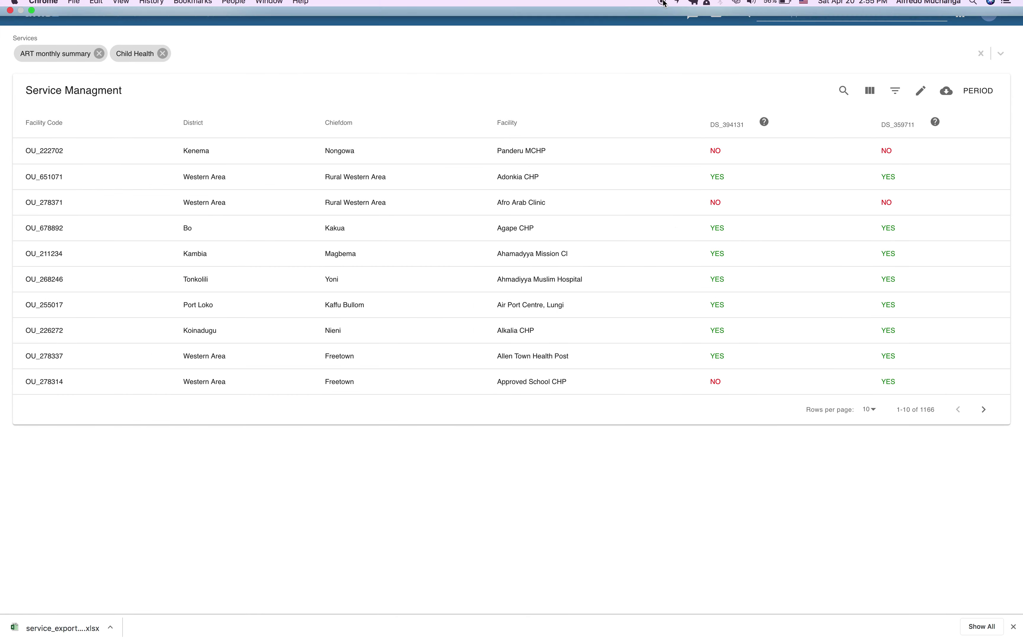
mouse_move(2, 173)
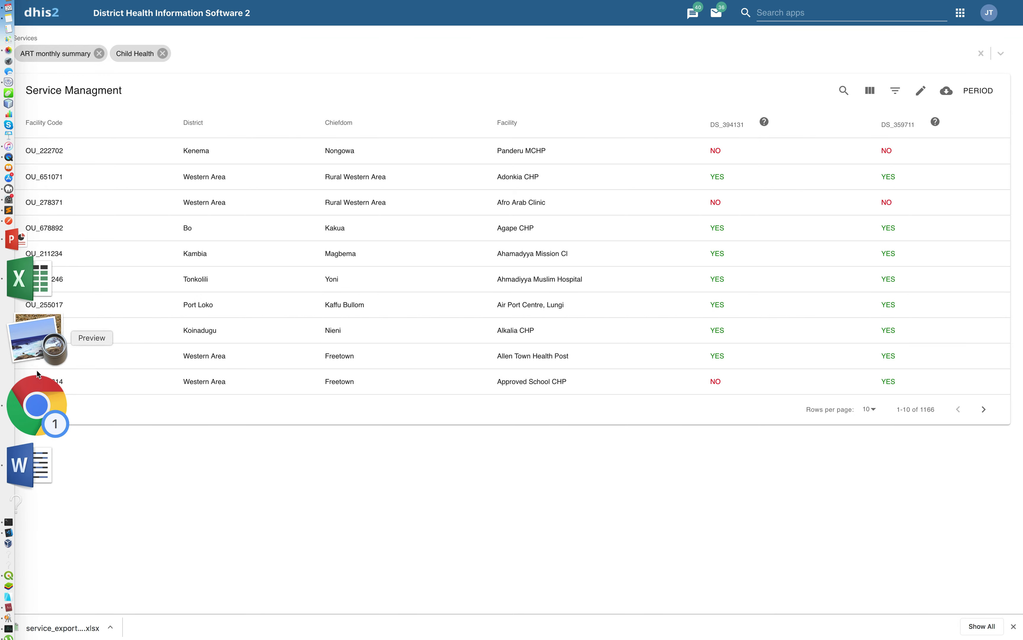
right_click(41, 357)
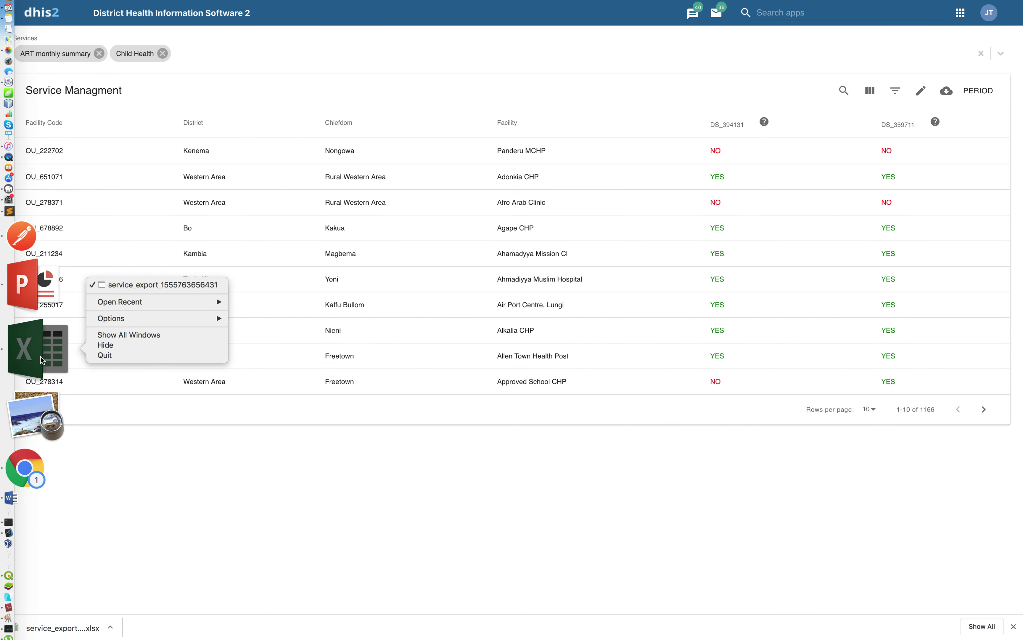
left_click(132, 286)
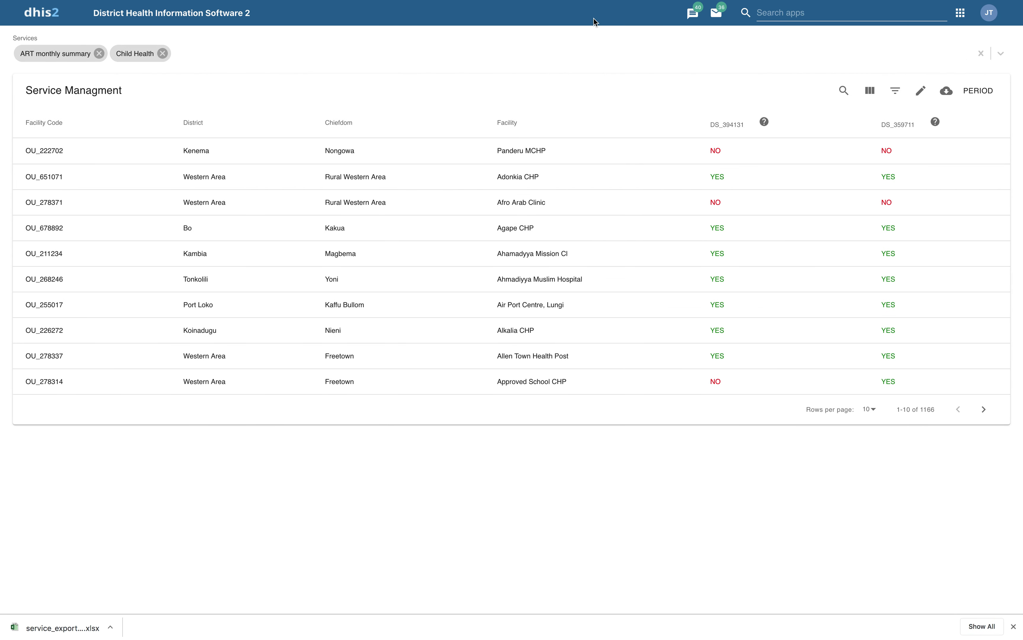
Step: Open the period choices for the service table
left_click(979, 91)
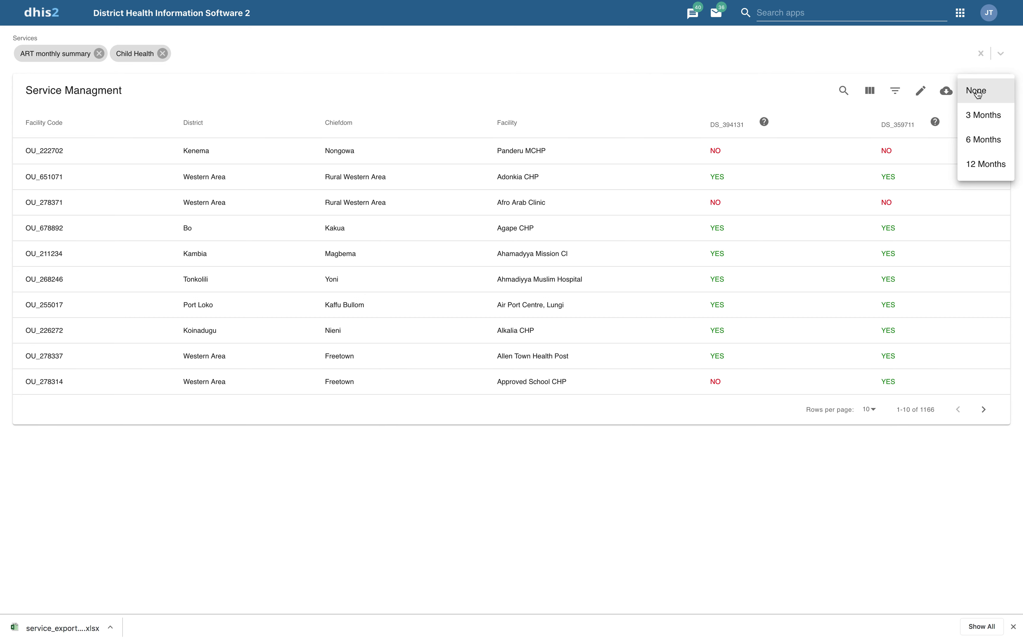